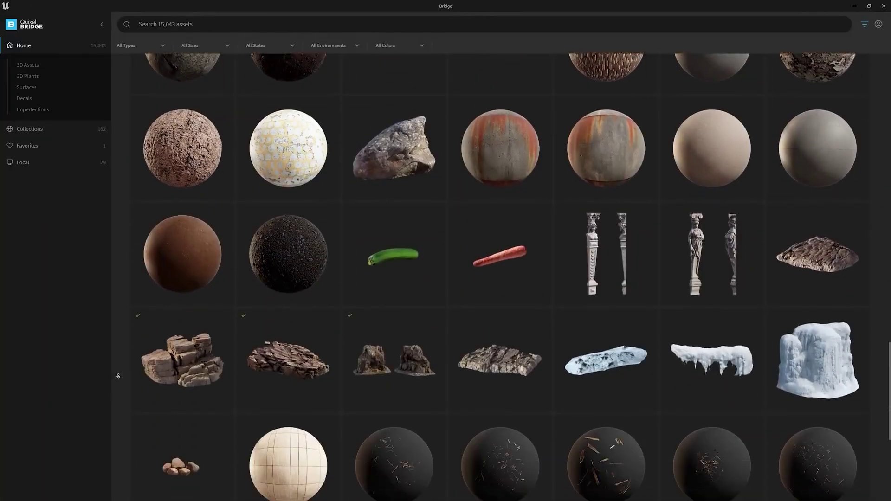
Scroll the Bridge asset grid and Ctrl-select a second Canyon Sandstone tile
scroll(118, 376, "down", 6)
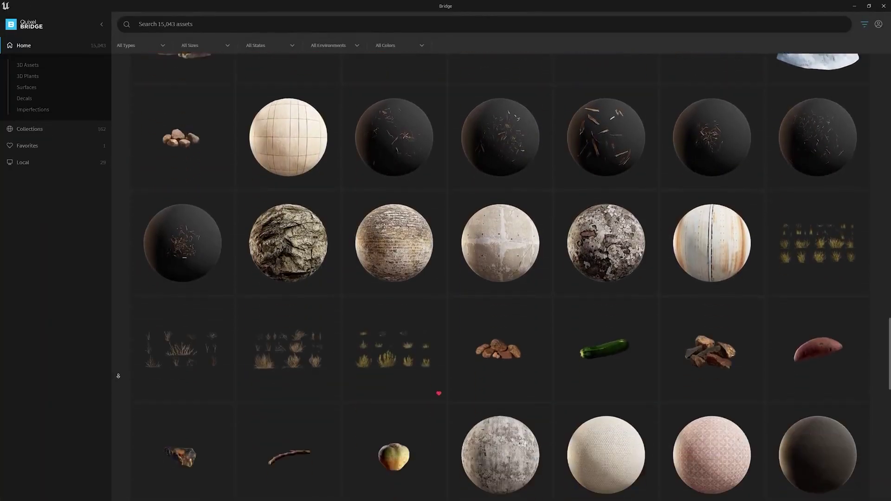
scroll(118, 376, "down", 7)
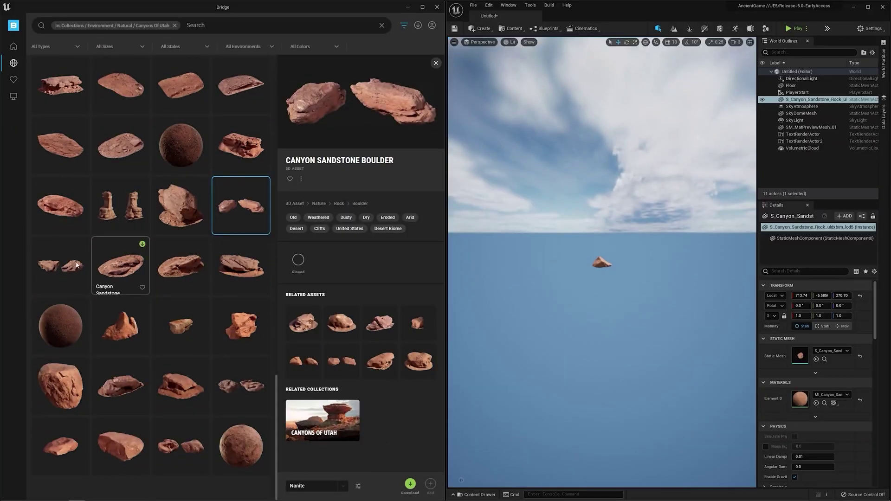
left_click(76, 265, "ctrl")
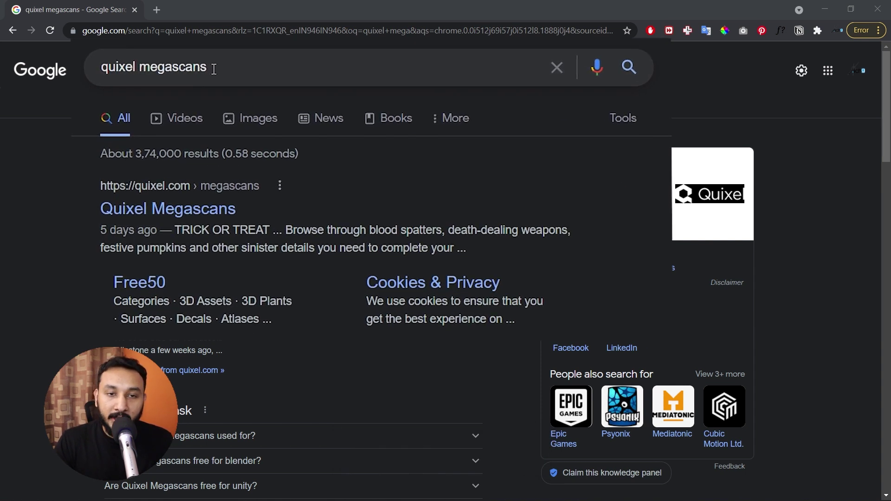
Go to the Quixel Megascans site, start free access and dismiss the sign-in prompt
left_click(174, 209)
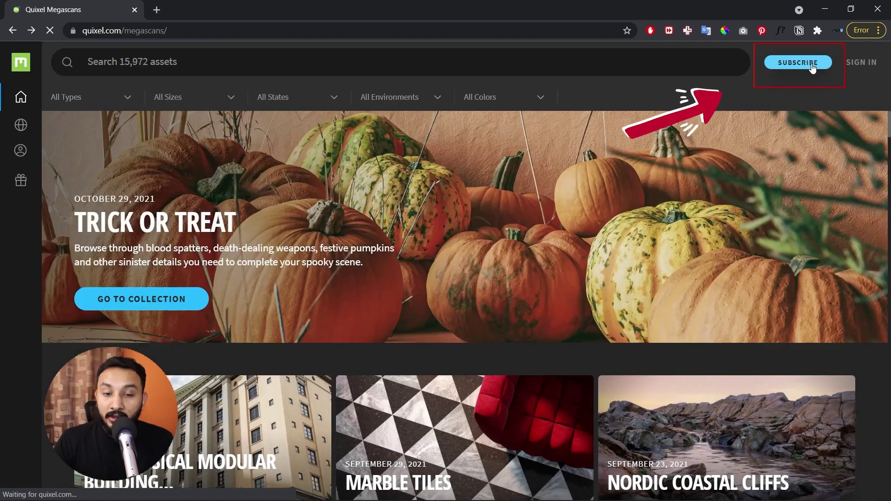
left_click(812, 68)
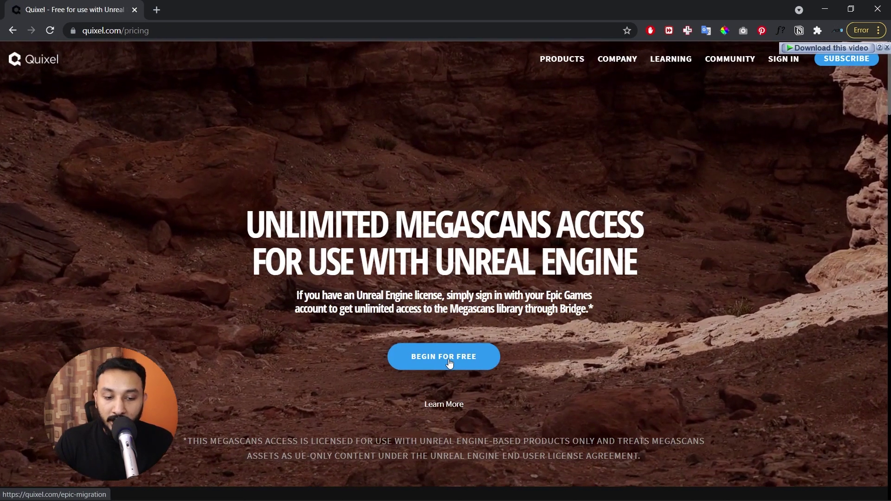
left_click(451, 363)
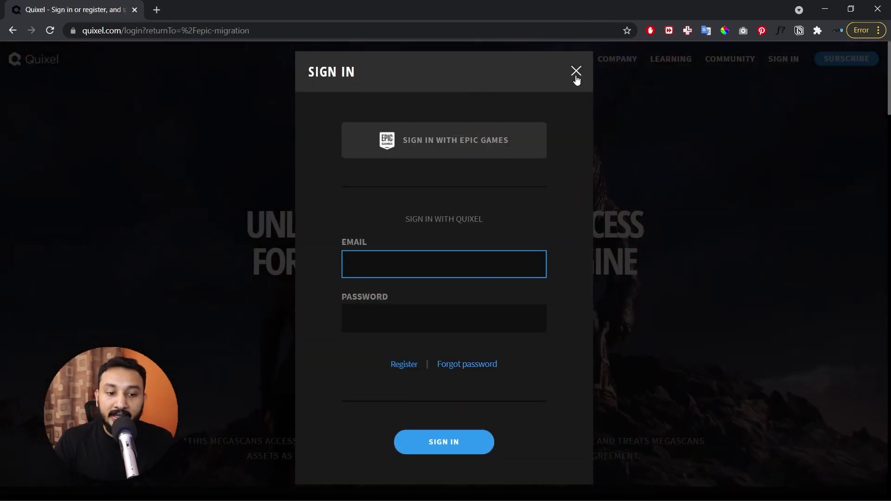
left_click(574, 74)
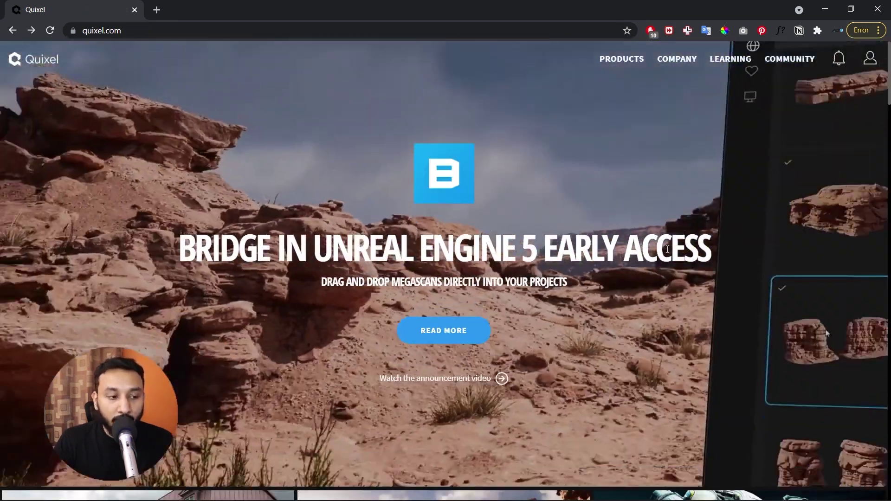
Open the Bridge product page from the Quixel home page
scroll(567, 213, "down", 10)
scroll(584, 224, "up", 2)
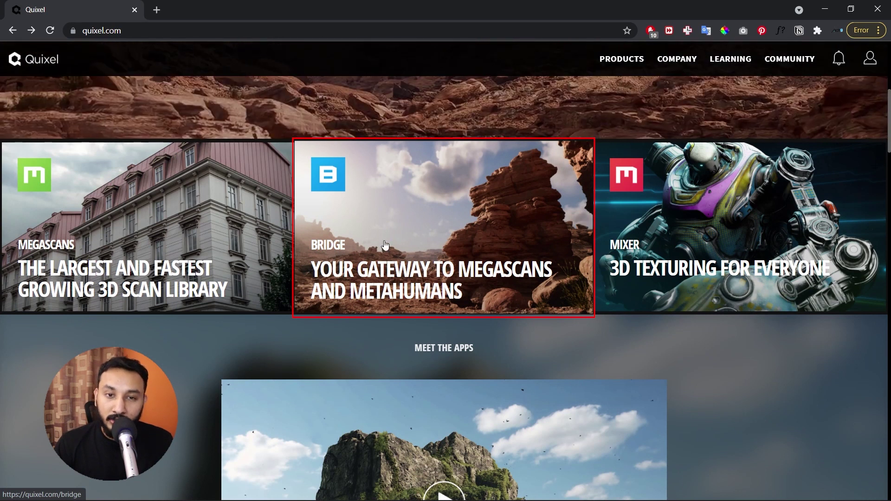
left_click(338, 244)
left_click(488, 332)
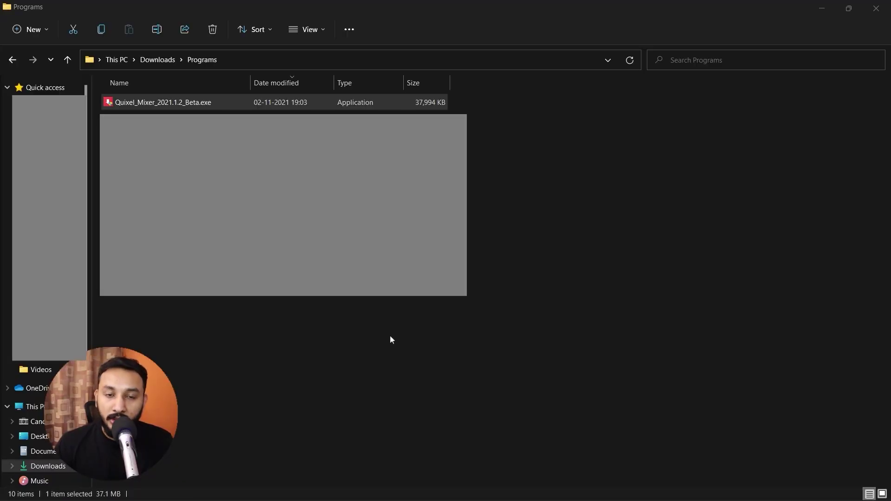
key("Return")
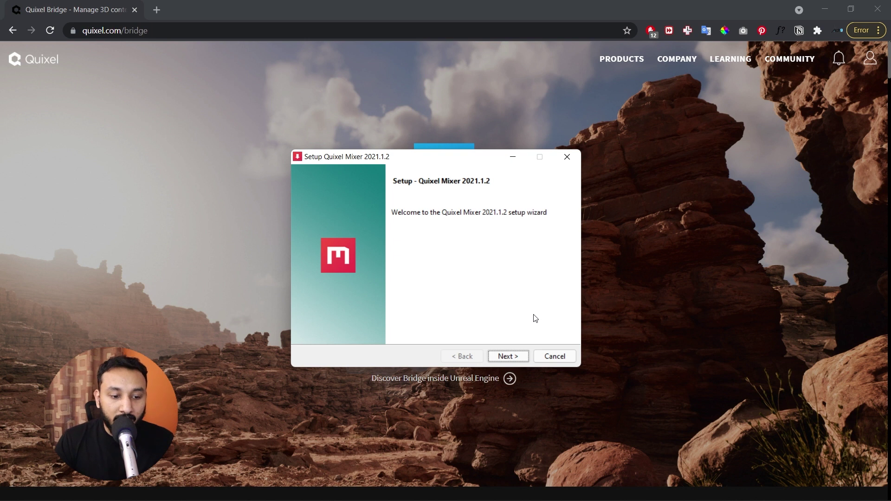
left_click(553, 357)
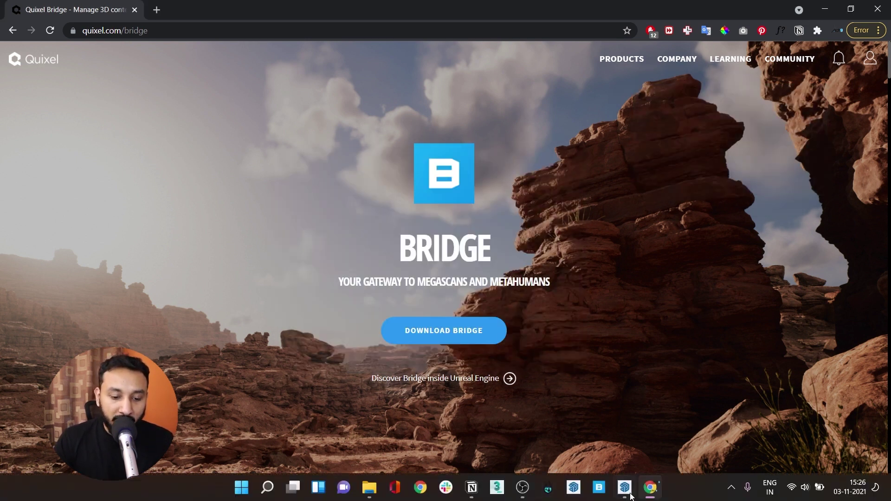
left_click(626, 488)
Scroll the Bridge Home page to New Surfaces and open the Gravel Road surface
scroll(490, 258, "down", 5)
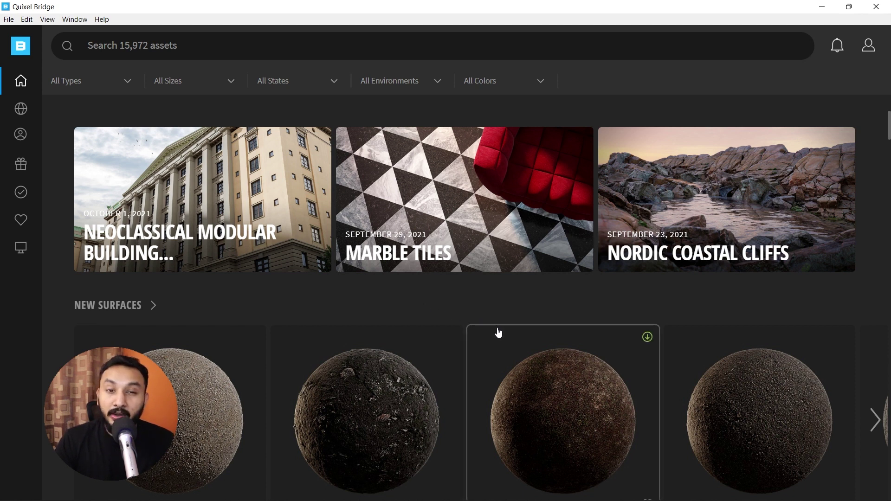
scroll(541, 334, "up", 5)
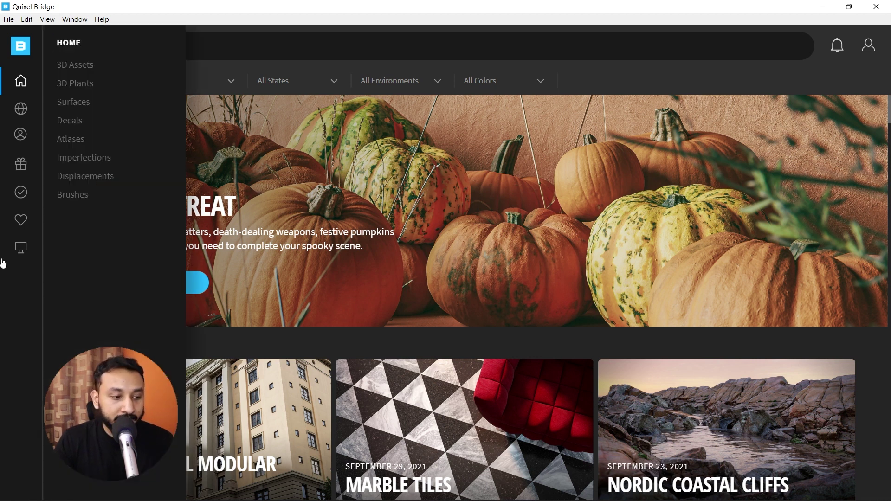
scroll(536, 208, "down", 10)
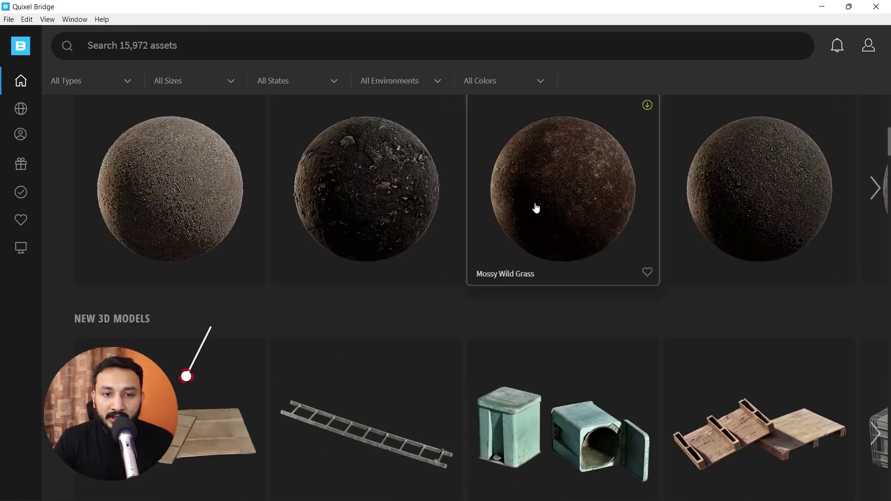
left_click(179, 180)
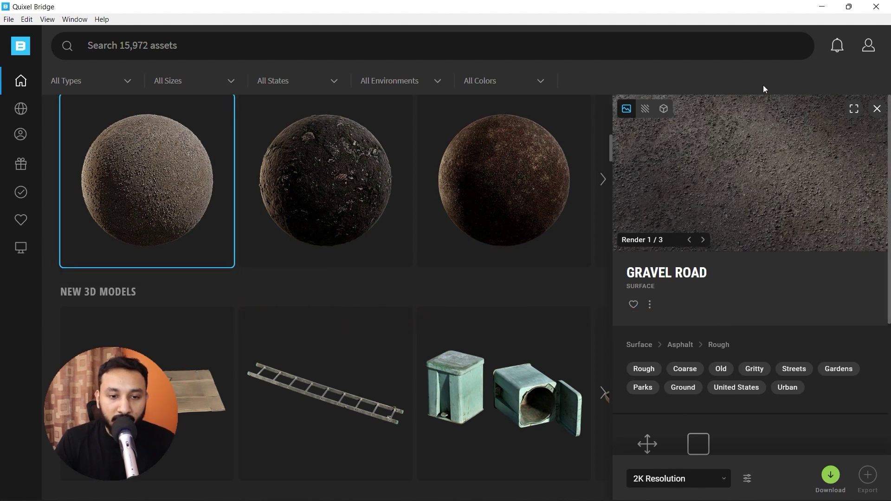
Open Export Settings and keep Custom Socket Export as target on socket port 24981
scroll(721, 304, "down", 5)
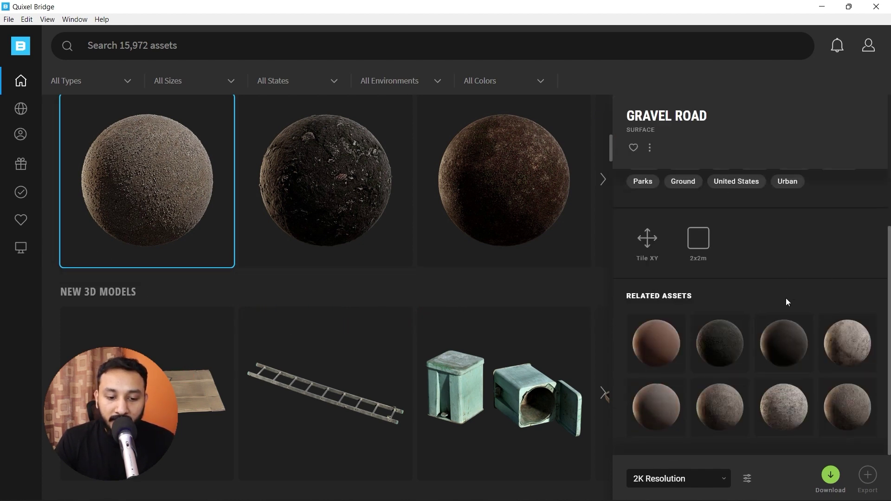
left_click(747, 479)
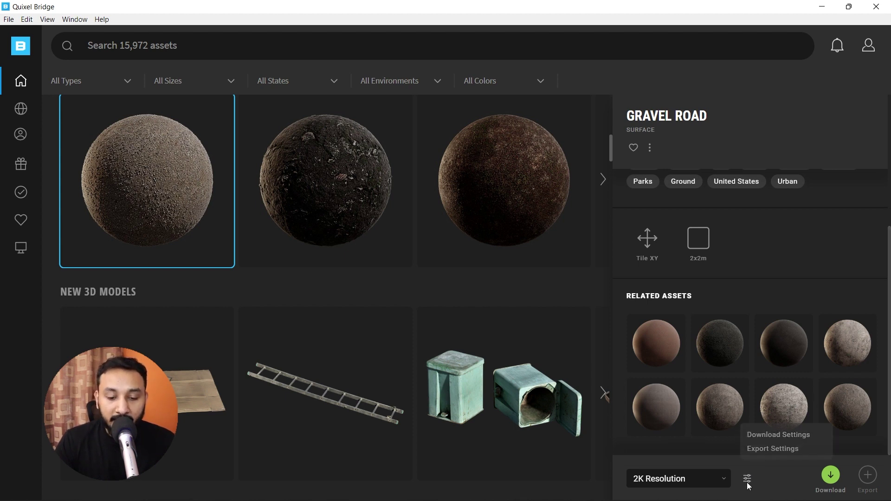
left_click(772, 448)
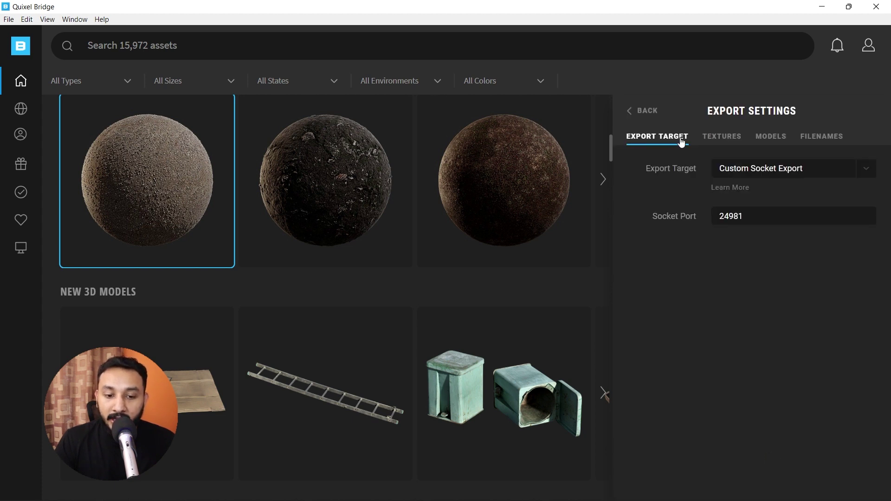
left_click(783, 170)
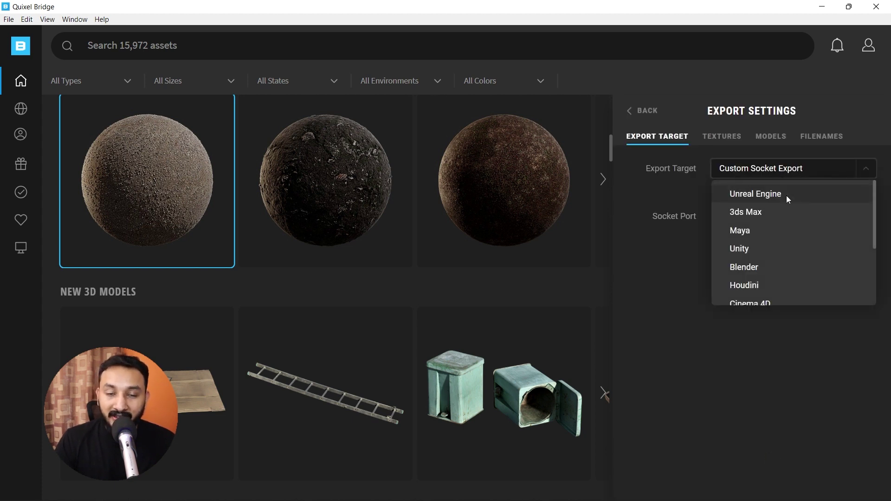
scroll(787, 204, "down", 3)
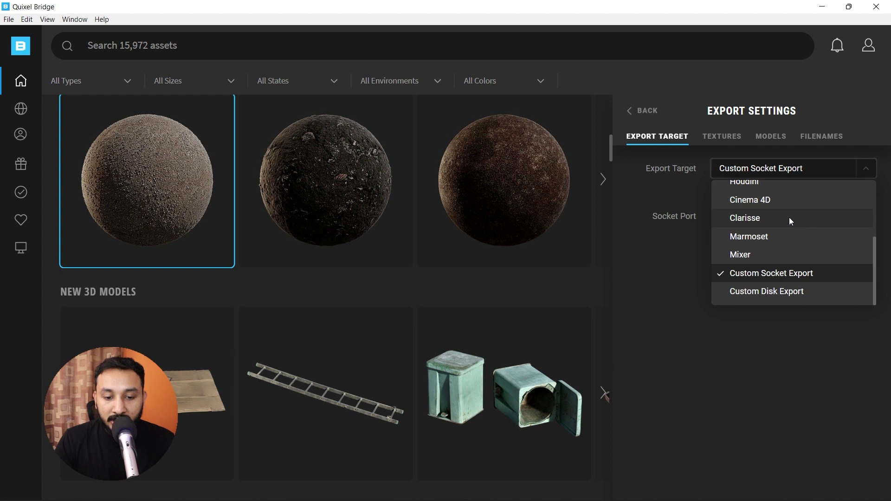
left_click(783, 274)
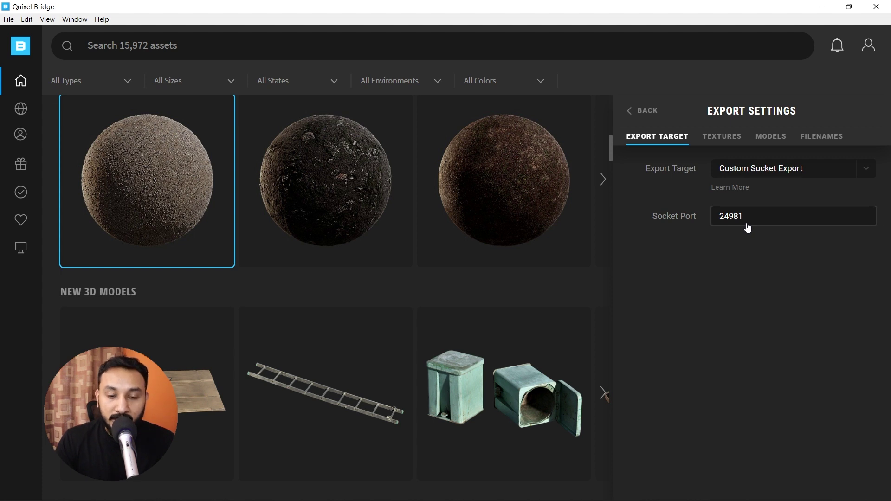
mouse_move(548, 497)
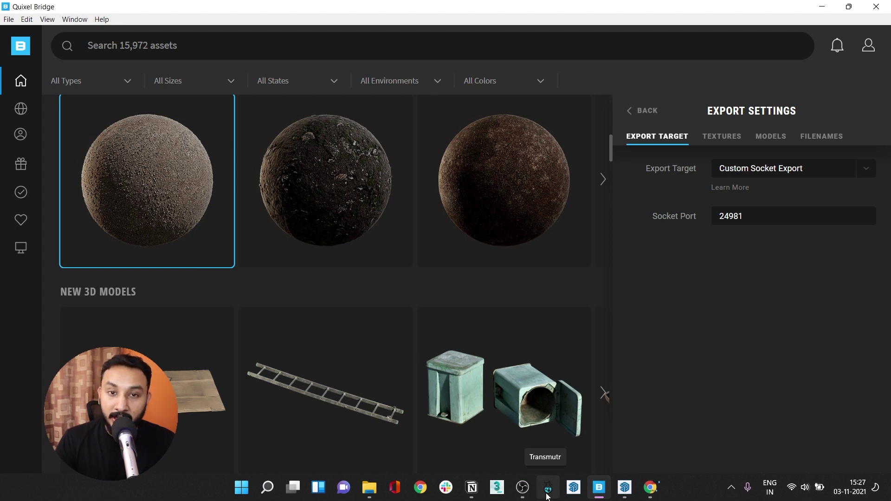
left_click(547, 488)
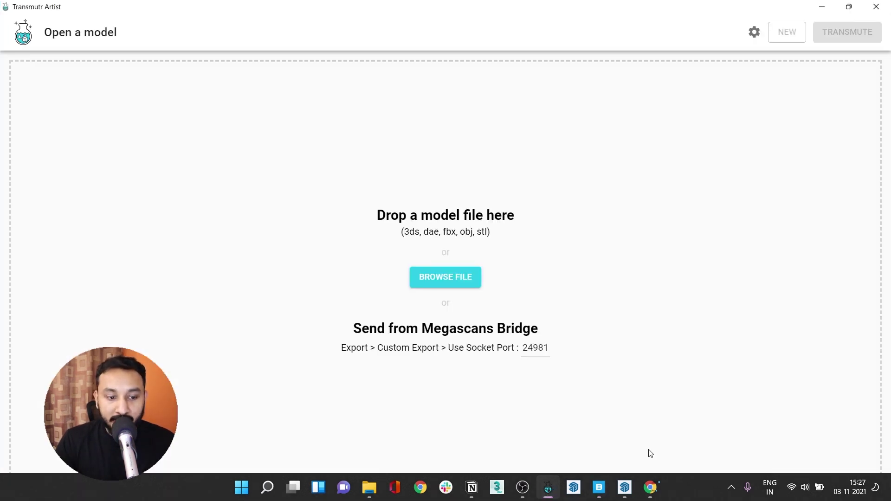
left_click(755, 32)
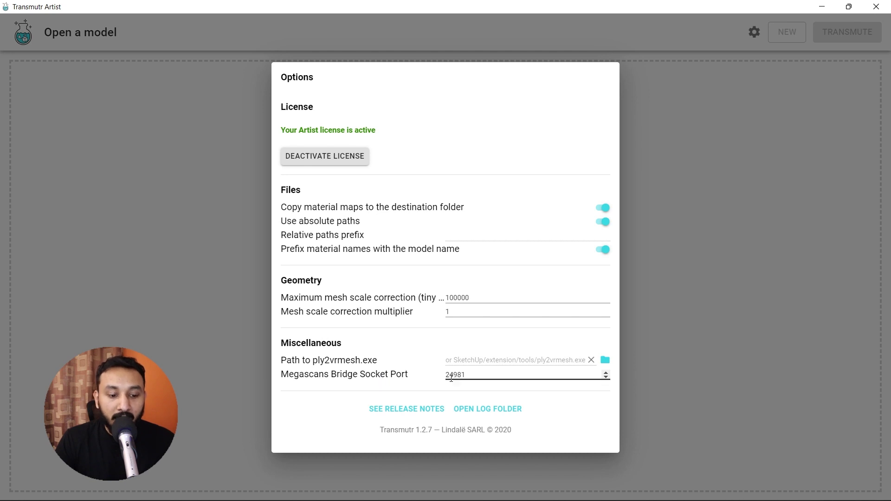
left_click(756, 93)
left_click(821, 6)
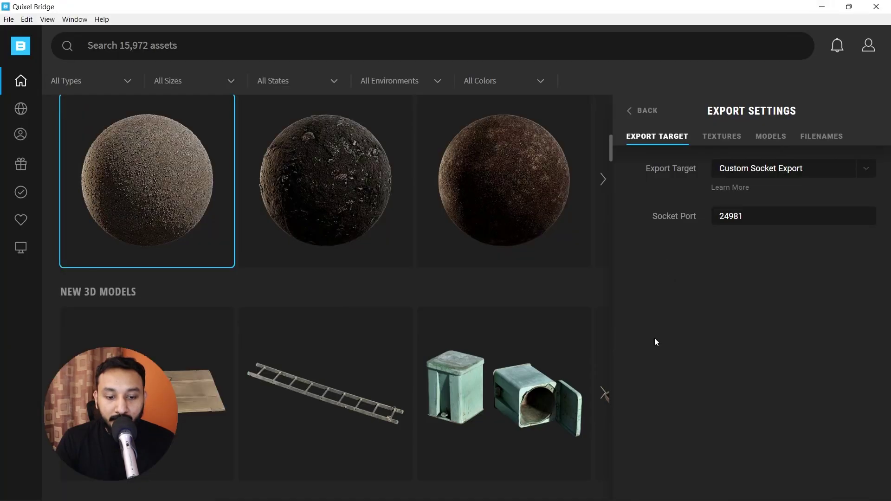
Close Export Settings, select the Cardboard Sheet 3D asset and download it at 2K
left_click(634, 112)
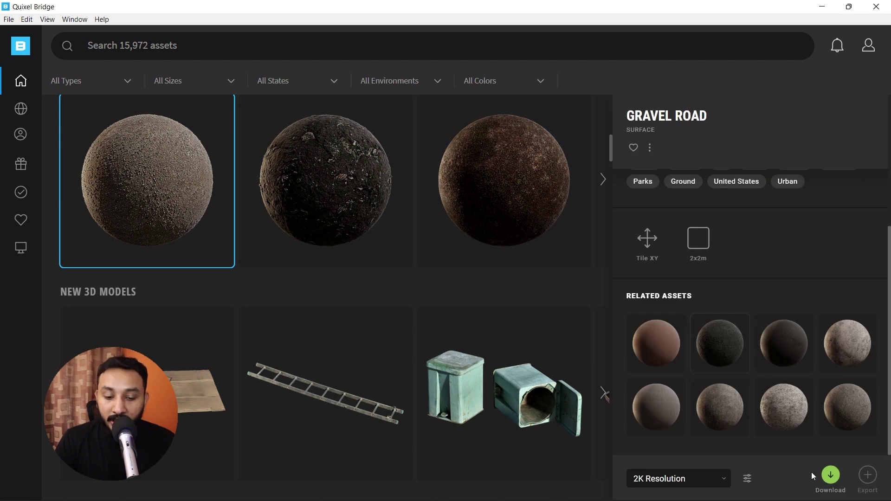
key("Down")
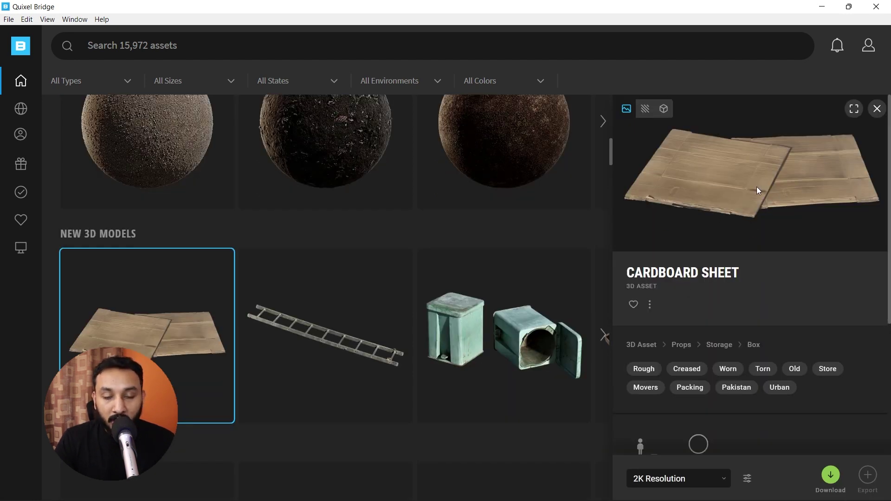
left_click(831, 475)
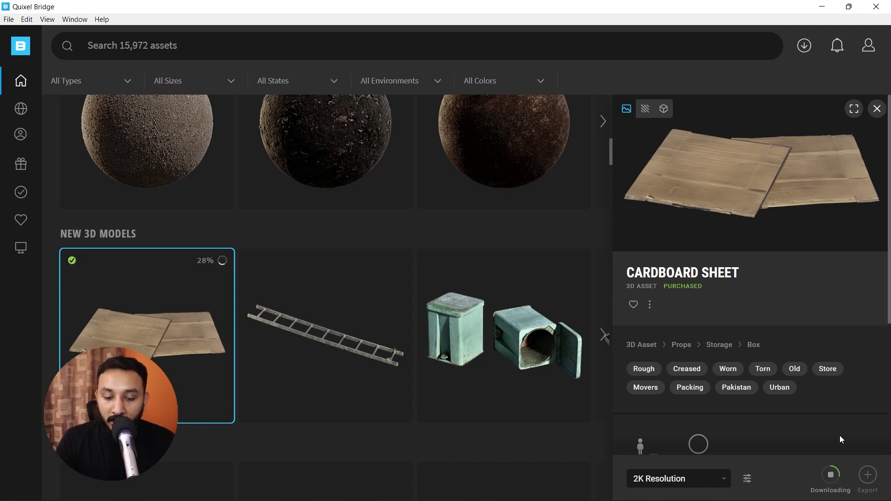
Export the Cardboard Sheet to Transmutr Artist via the custom socket and view it there
left_click(868, 476)
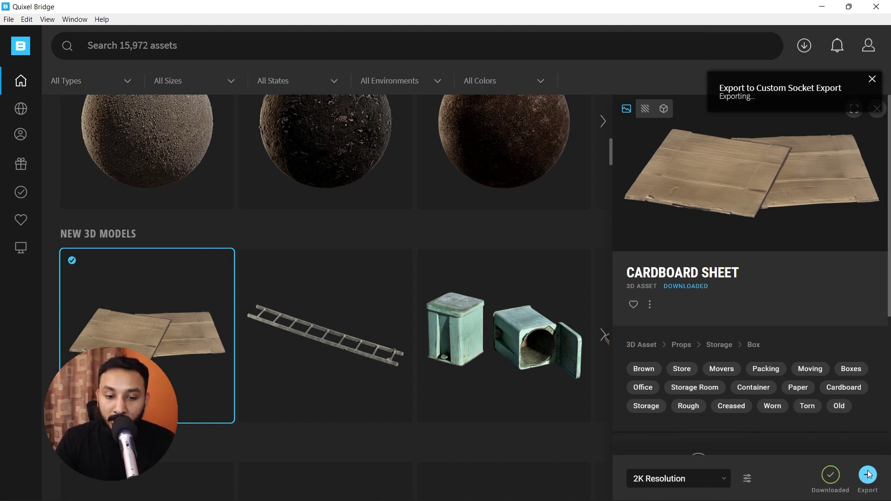
left_click(867, 476)
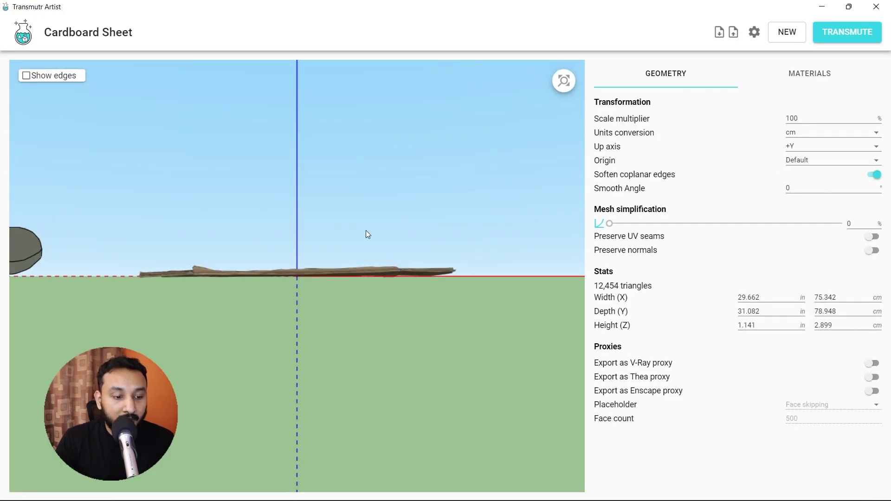
left_click_drag(366, 230, 327, 275)
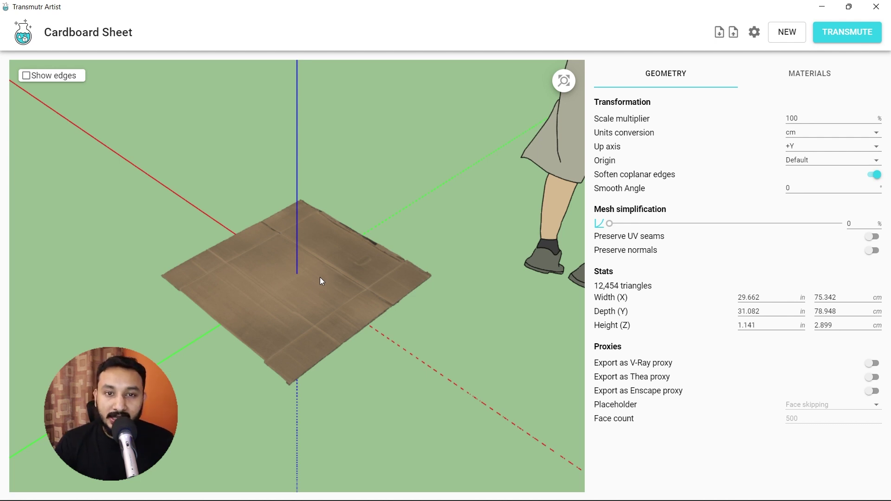
Set mesh simplification to about 77%, cutting the sheet from 12,454 to 2,816 triangles
left_click_drag(320, 278, 464, 291)
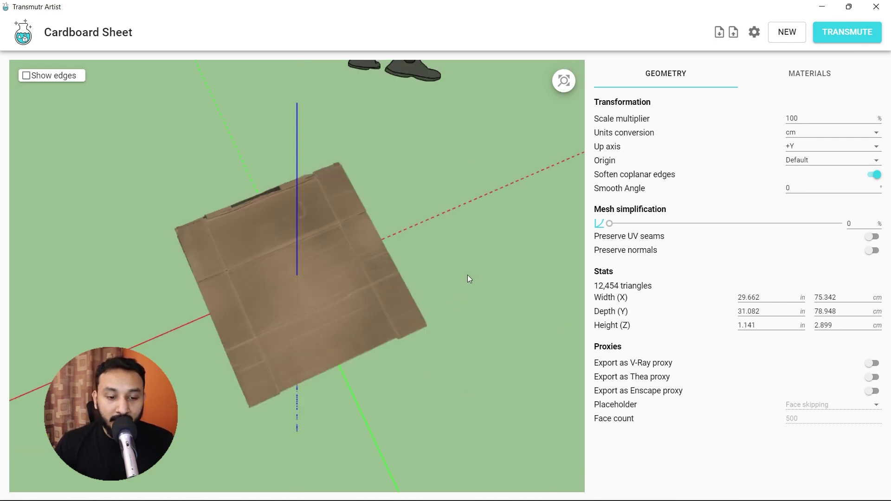
left_click_drag(382, 370, 400, 330)
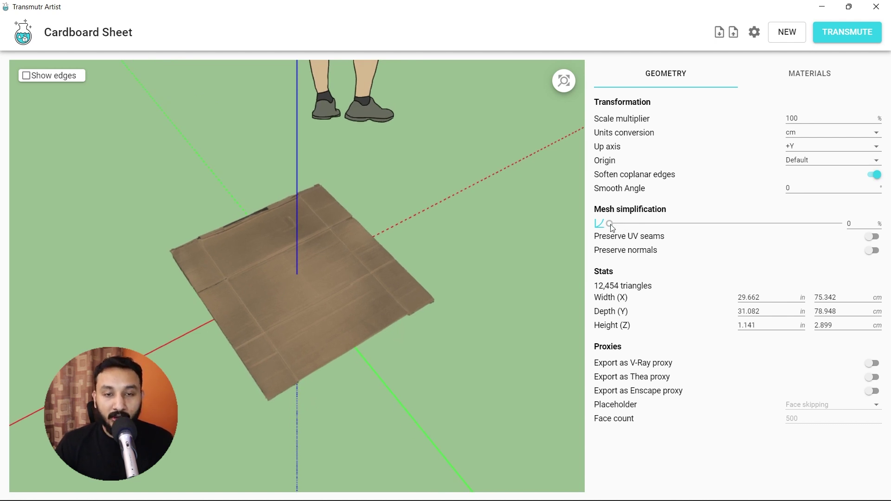
left_click_drag(617, 225, 736, 228)
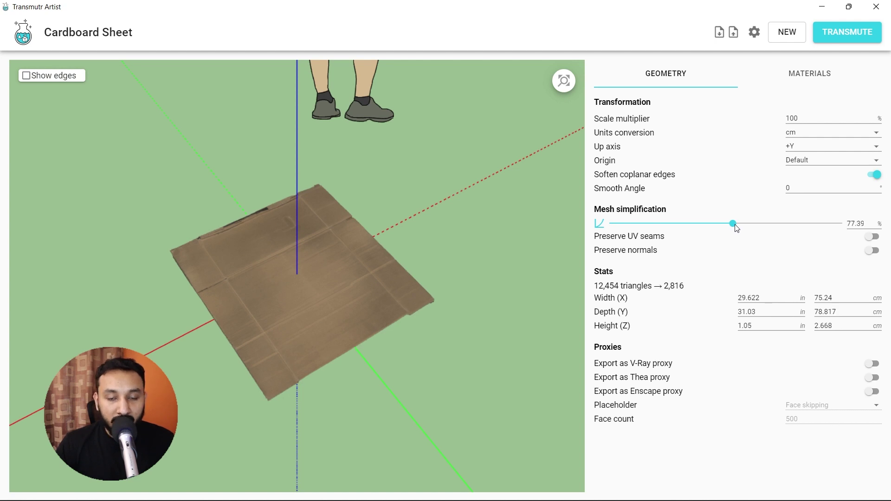
left_click(806, 75)
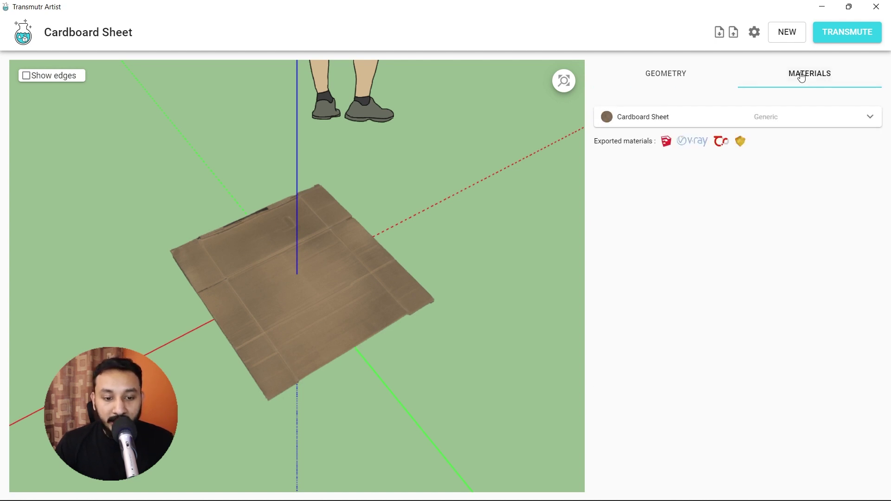
left_click(678, 73)
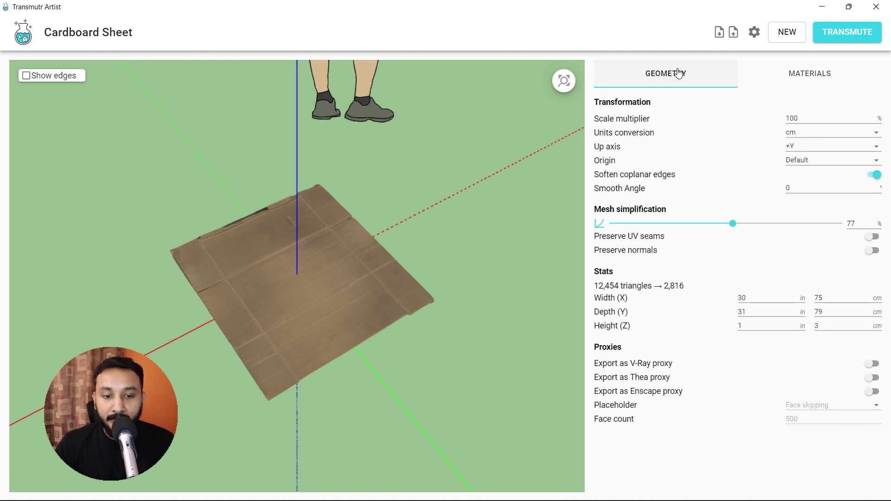
Run TRANSMUTE to get a Save File dialog proposing Cardboard Sheet.skp
left_click(858, 33)
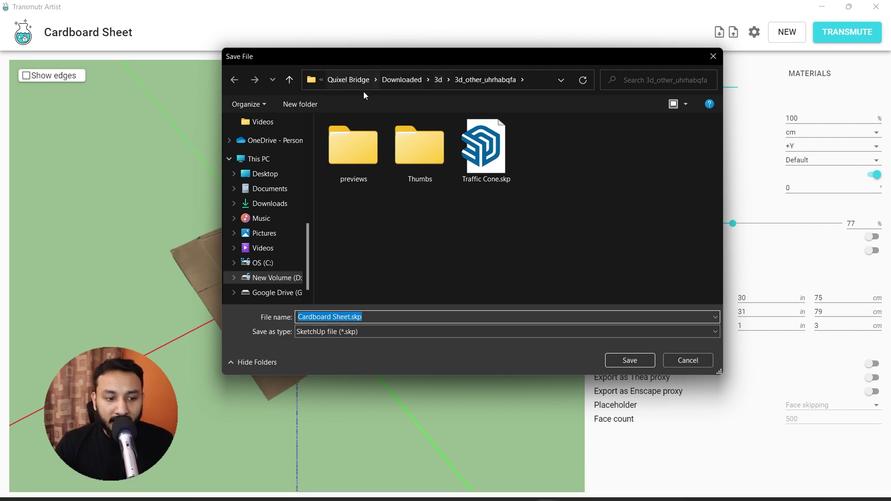
Open the Cardboard Sheet's downloaded files via Go to Files and copy the props_storage_vidkbhz path
left_click(599, 488)
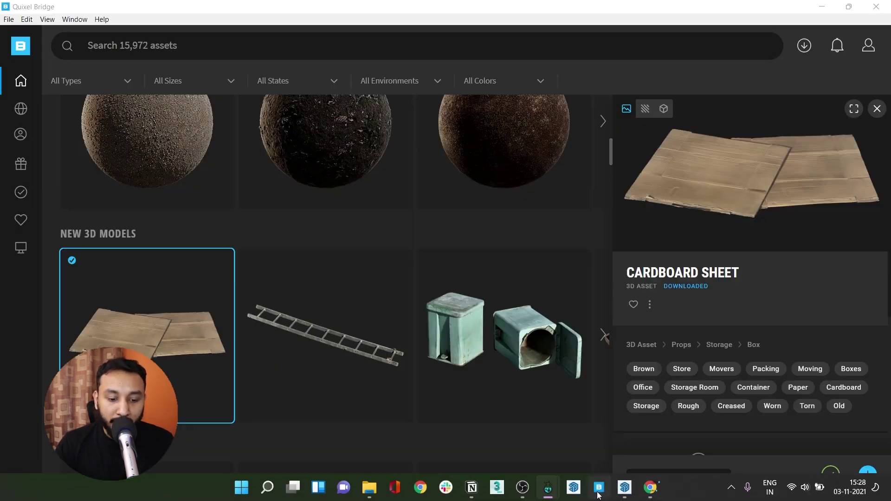
left_click(650, 308)
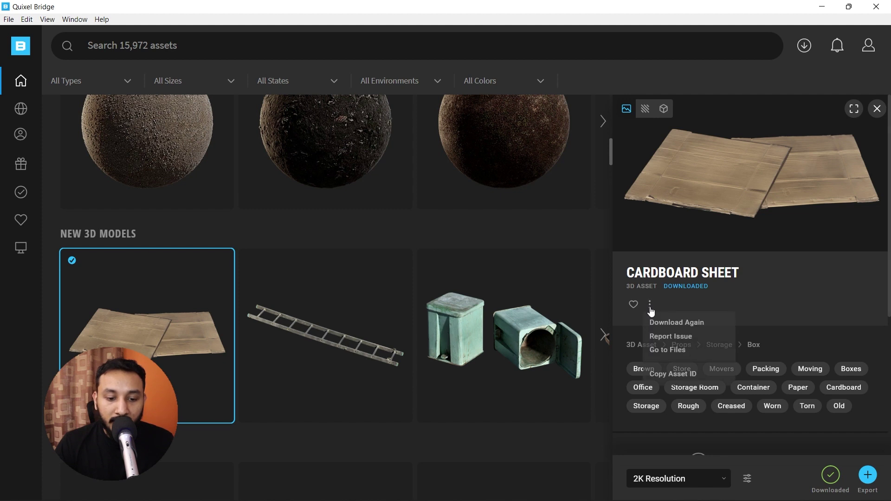
left_click(668, 350)
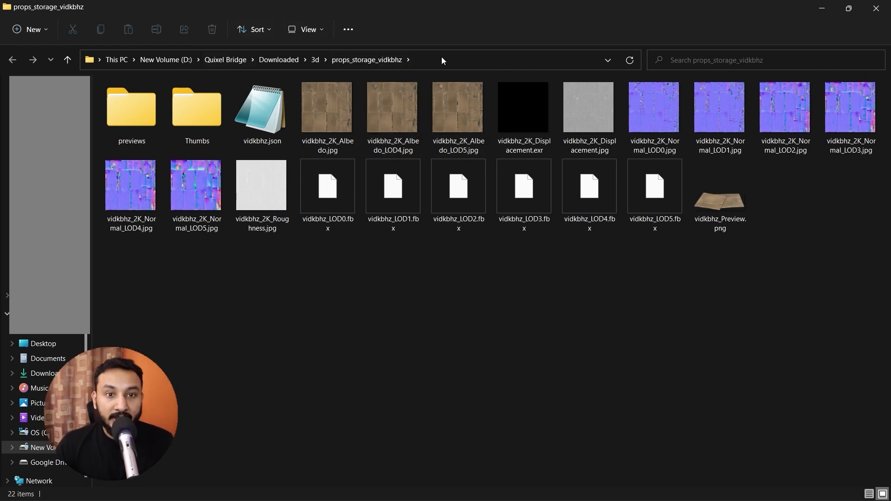
left_click(457, 61)
key("ctrl+c")
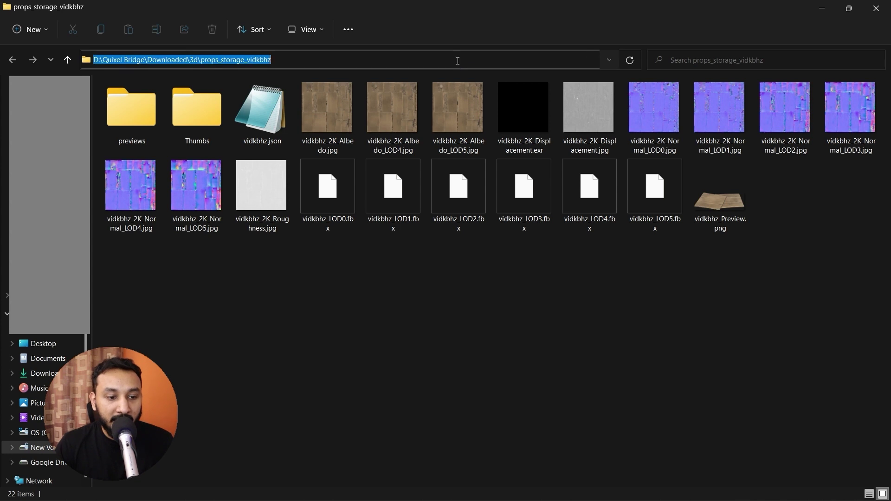
left_click(826, 5)
Save Cardboard Sheet.skp into props_storage_vidkbhz by pasting the copied folder path
mouse_move(584, 489)
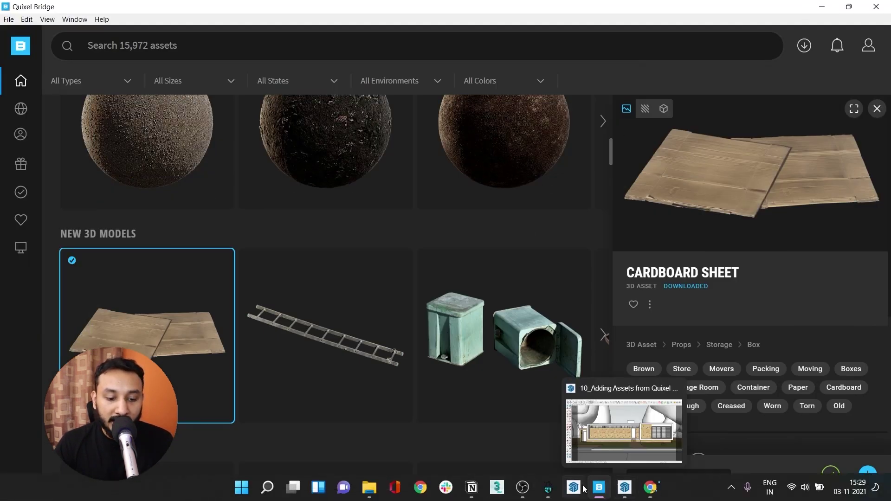
mouse_move(549, 487)
left_click(509, 426)
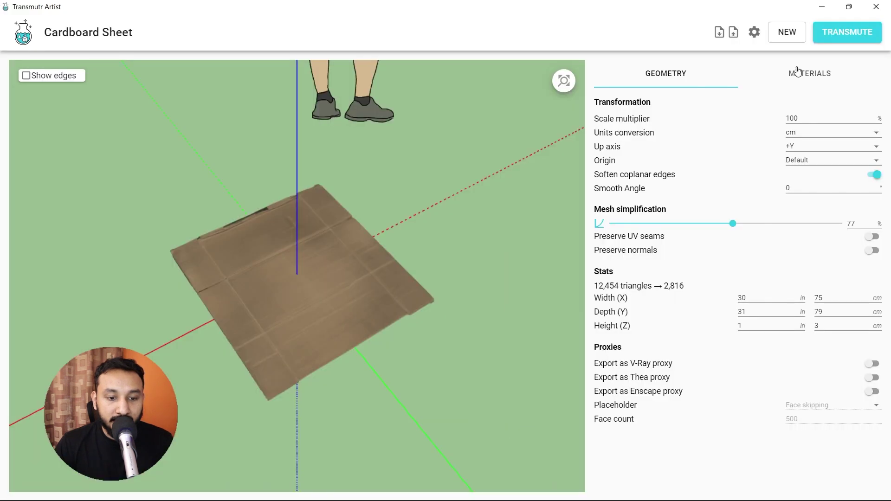
left_click(853, 38)
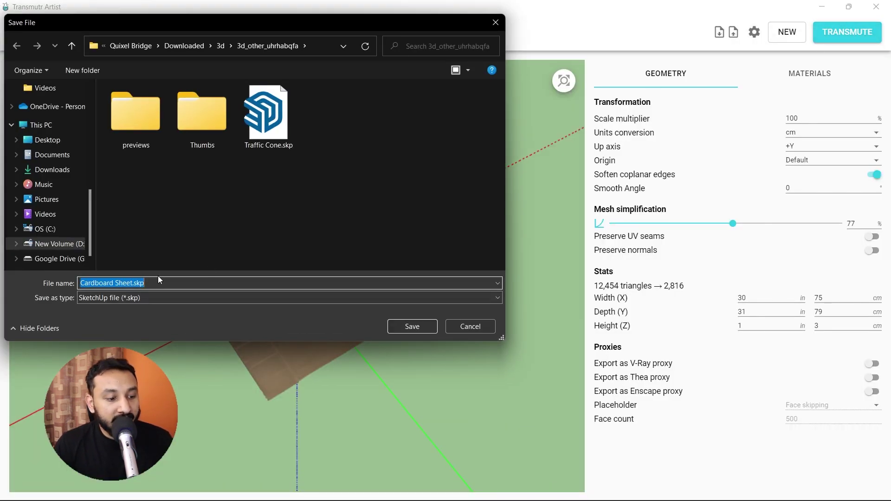
key("ctrl+v")
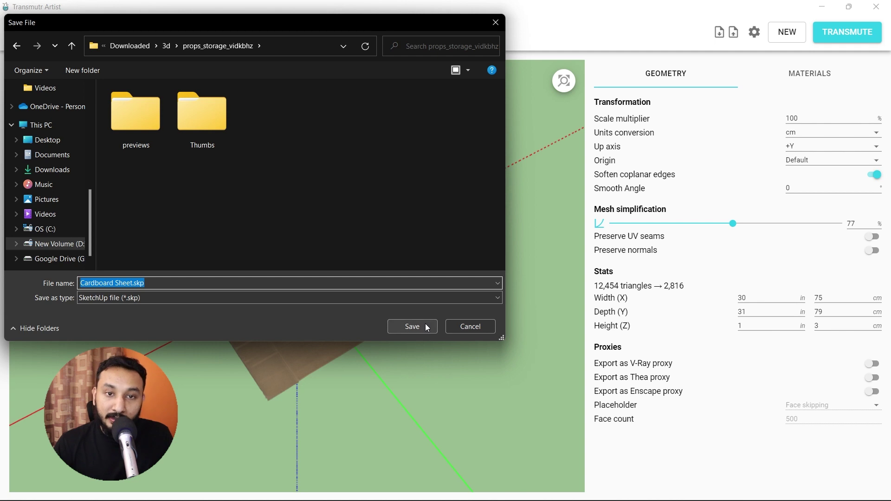
left_click(412, 326)
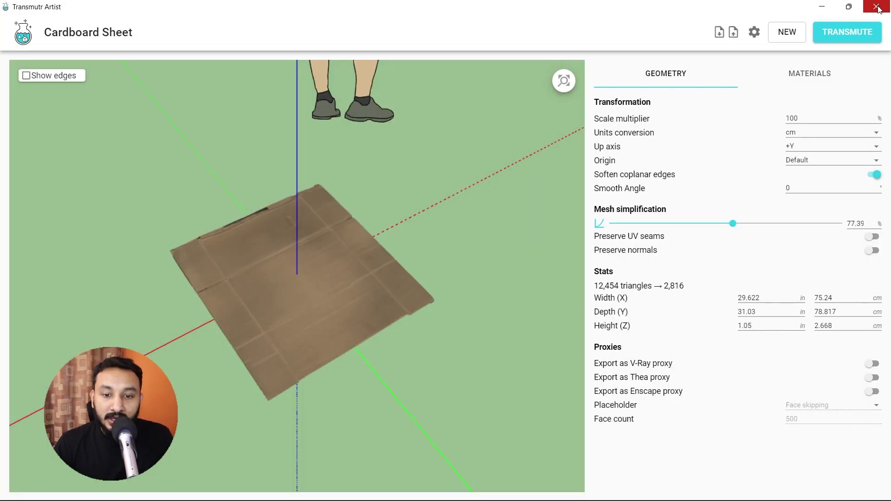
Open Cardboard Sheet.skp from the props_storage_vidkbhz folder in SketchUp
mouse_move(451, 492)
mouse_move(376, 493)
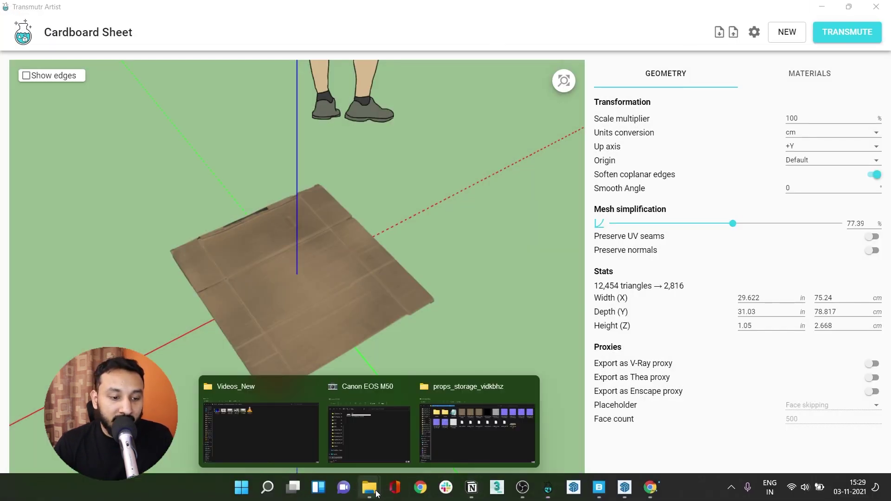
left_click(472, 418)
key("Return")
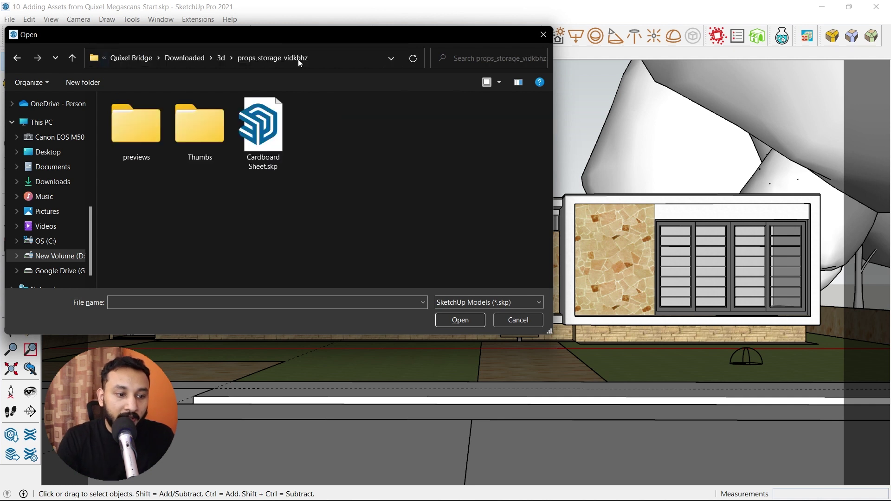
double_click(279, 117)
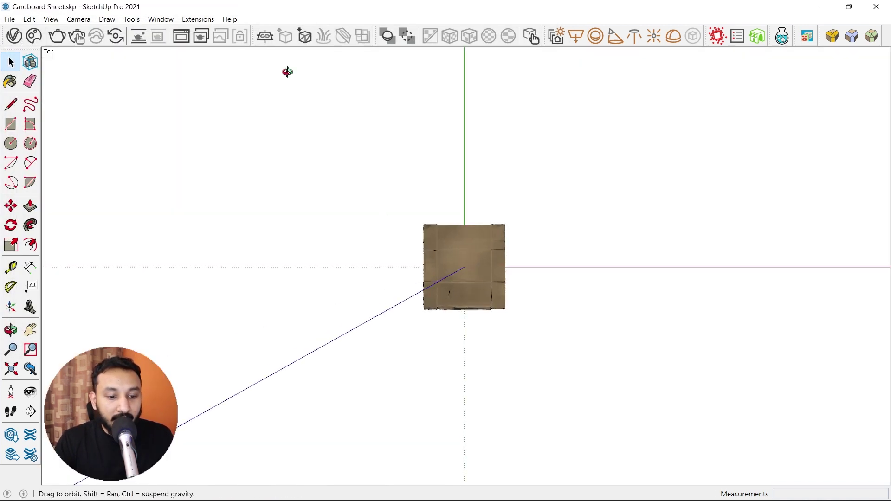
Orbit and zoom around the simplified cardboard sheet to inspect its edge
left_click_drag(287, 72, 421, 266)
key("space")
scroll(421, 266, "up", 5)
middle_click_drag(424, 268, 418, 366)
scroll(419, 365, "down", 3)
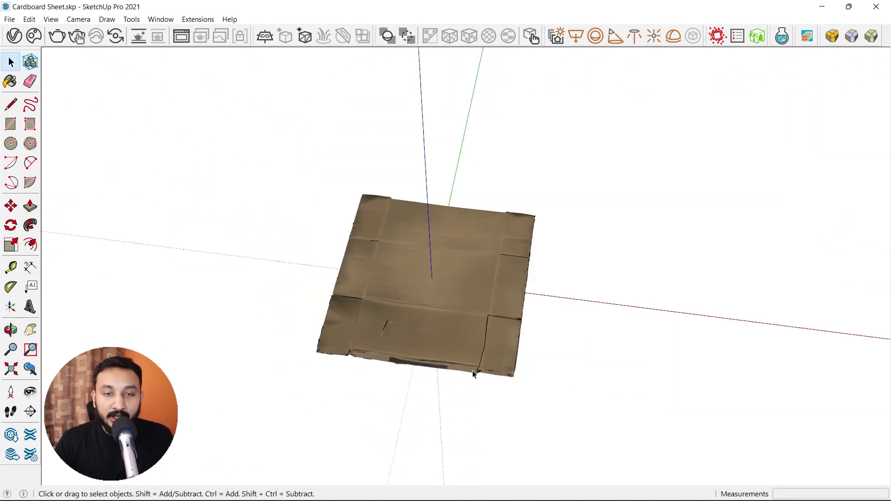